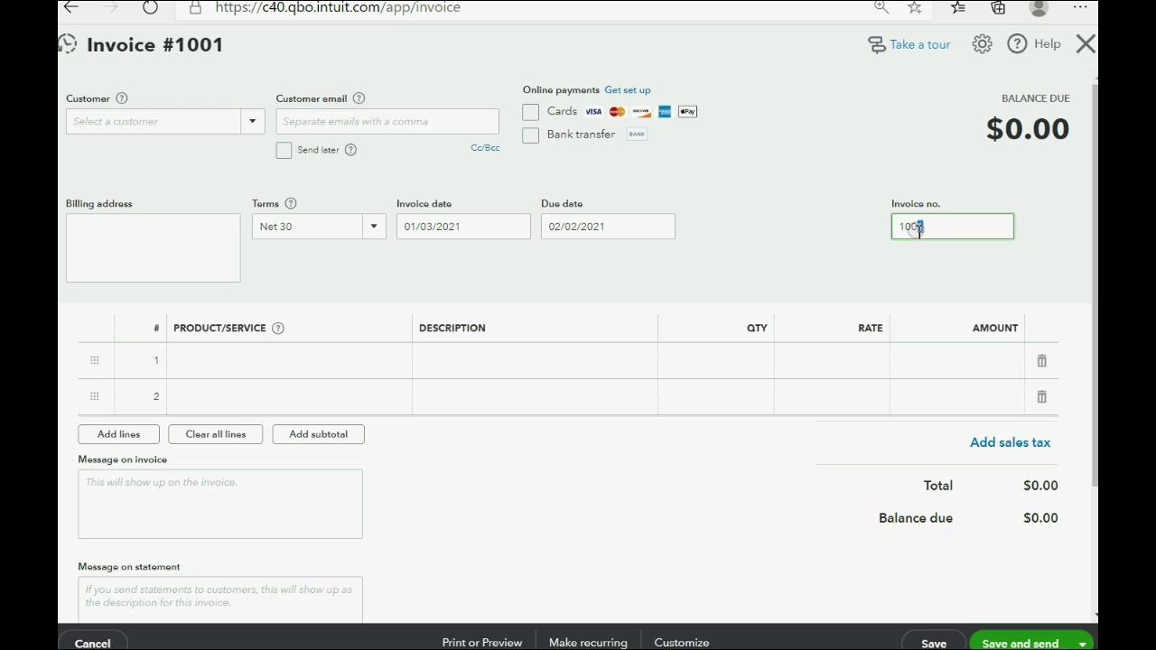
Step: Confirm the invoice number is 1001
double_click(934, 229)
left_click(931, 229)
double_click(930, 228)
left_click(930, 228)
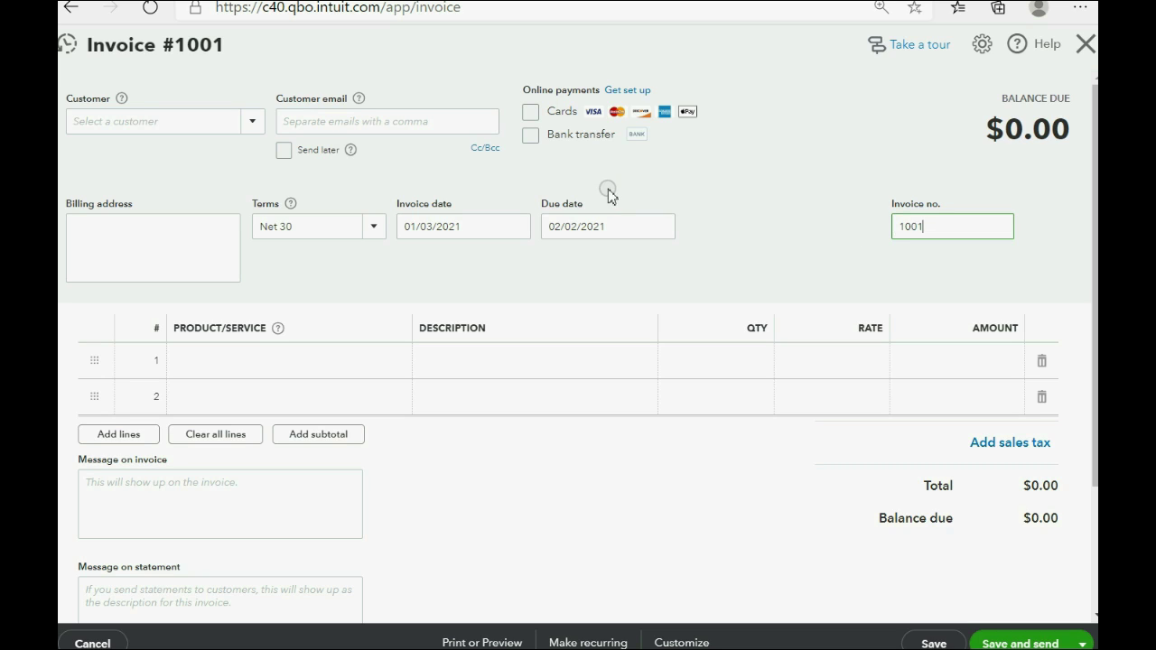
Step: Set the invoice date to 01/04/2021, moving the due date to 02/03/2021
left_click(517, 231)
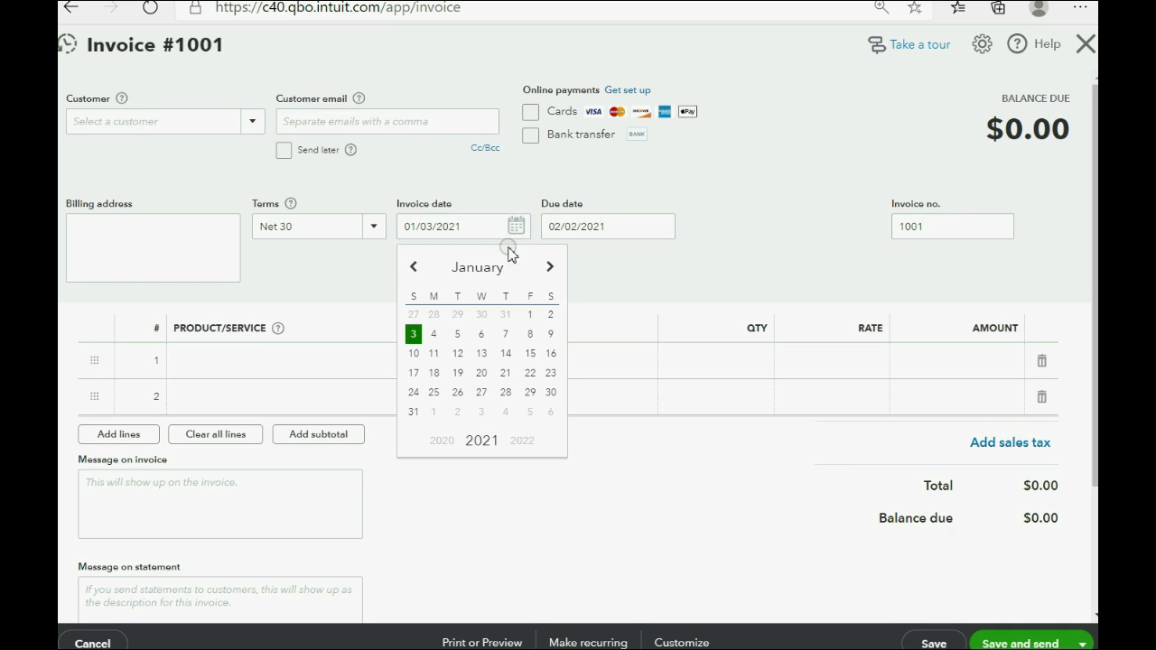
left_click(433, 334)
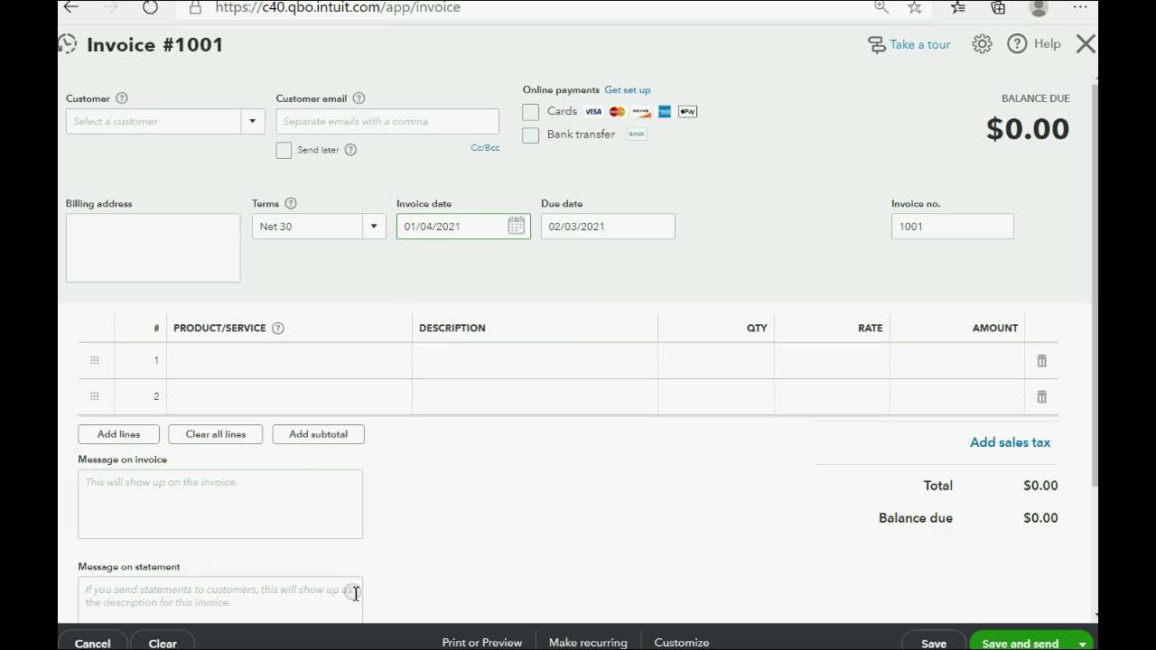
left_click(275, 361)
left_click(253, 121)
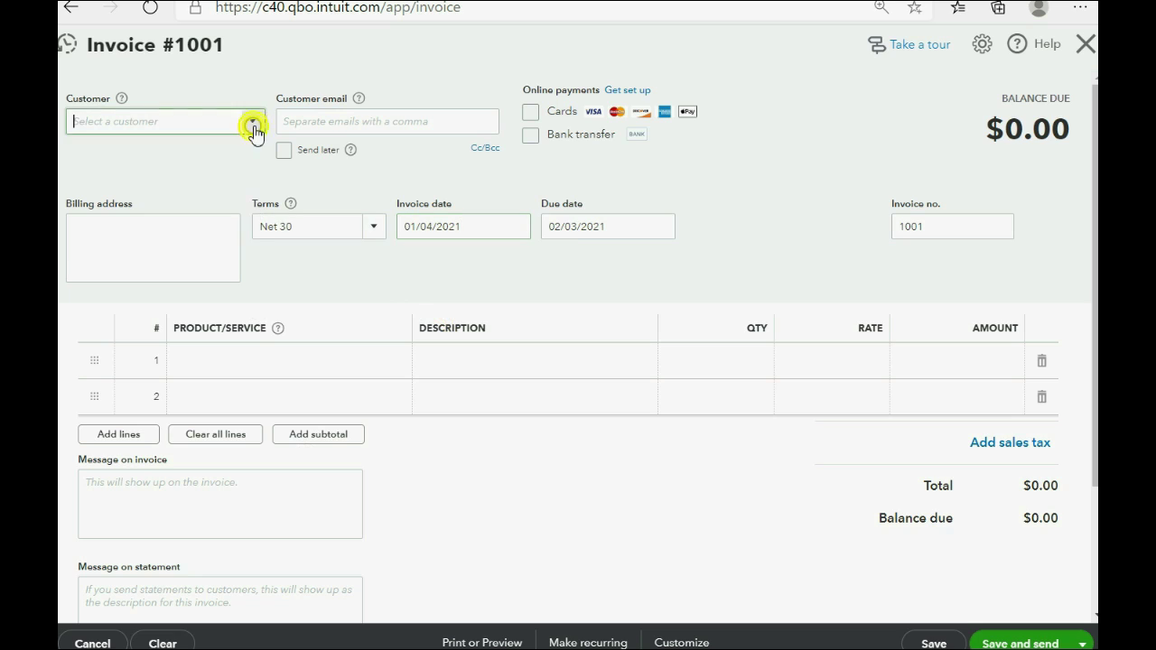
Step: Select the customer and choose LEGAL SERVICES RENDERED as line 1's product/service
left_click(210, 187)
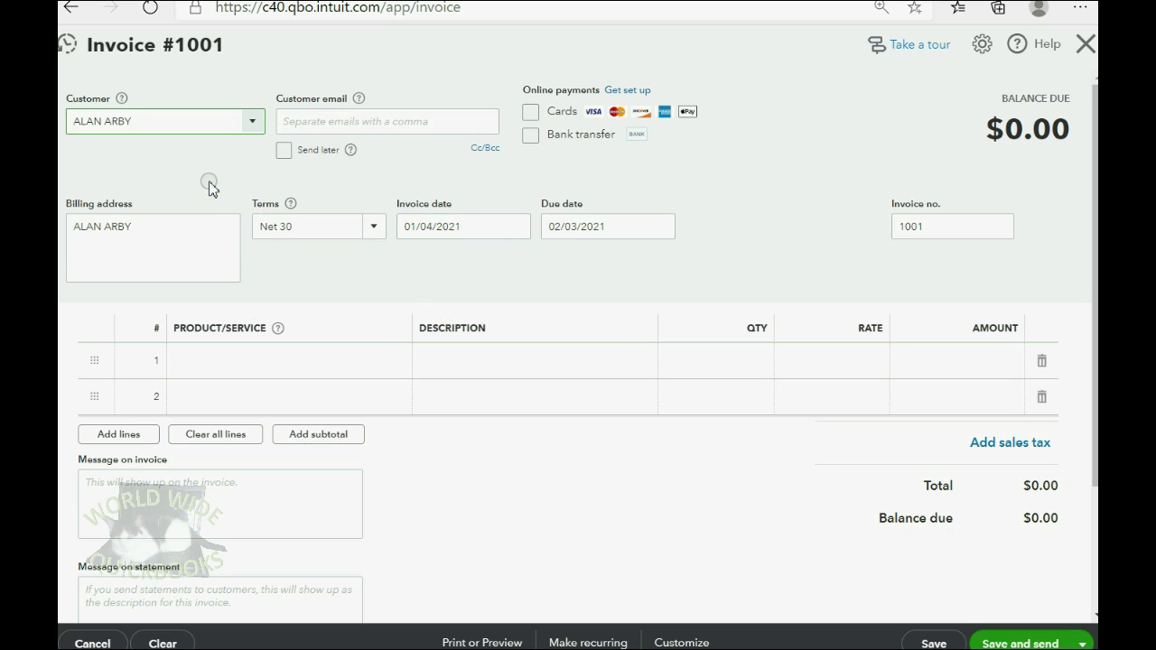
left_click(321, 365)
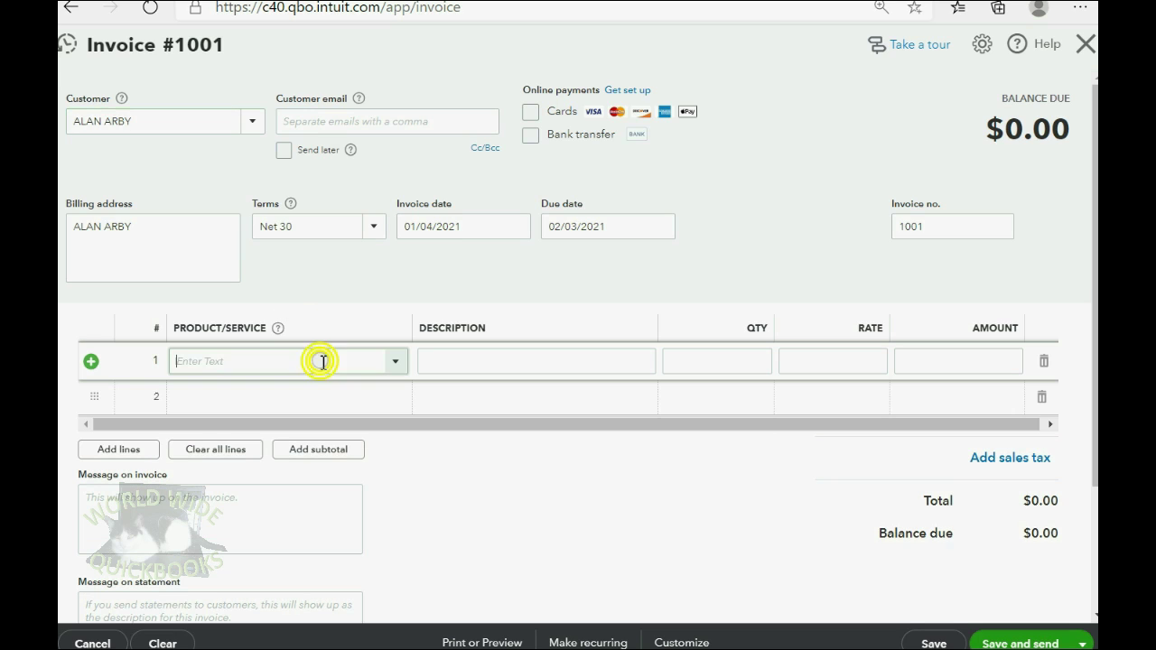
left_click(393, 362)
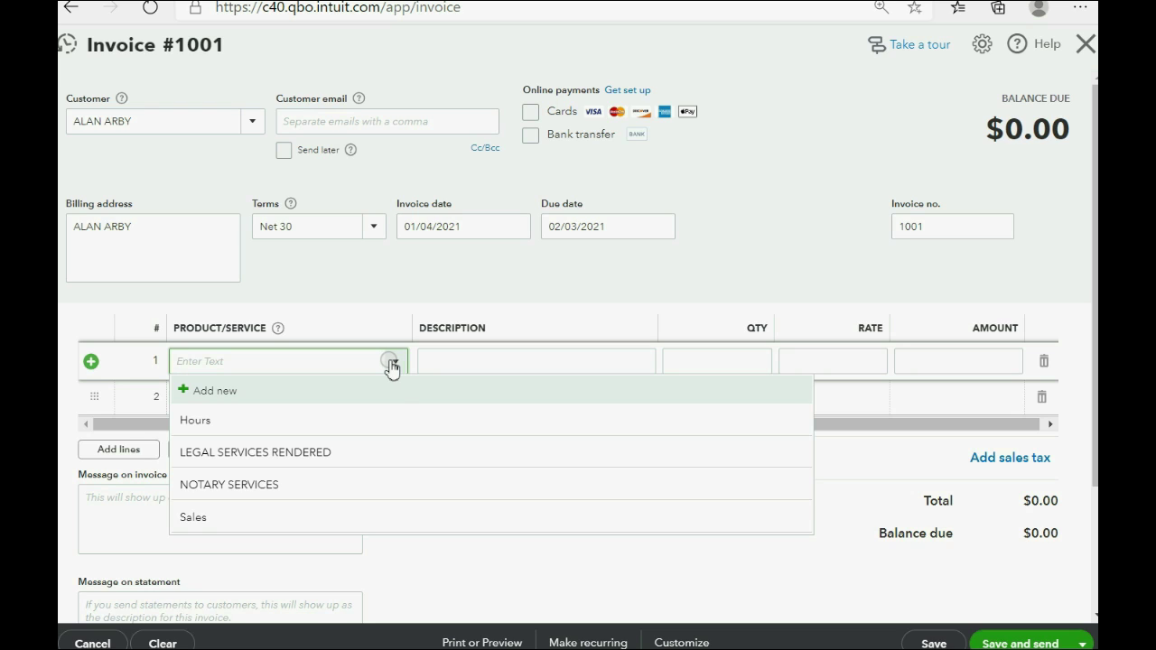
left_click(367, 456)
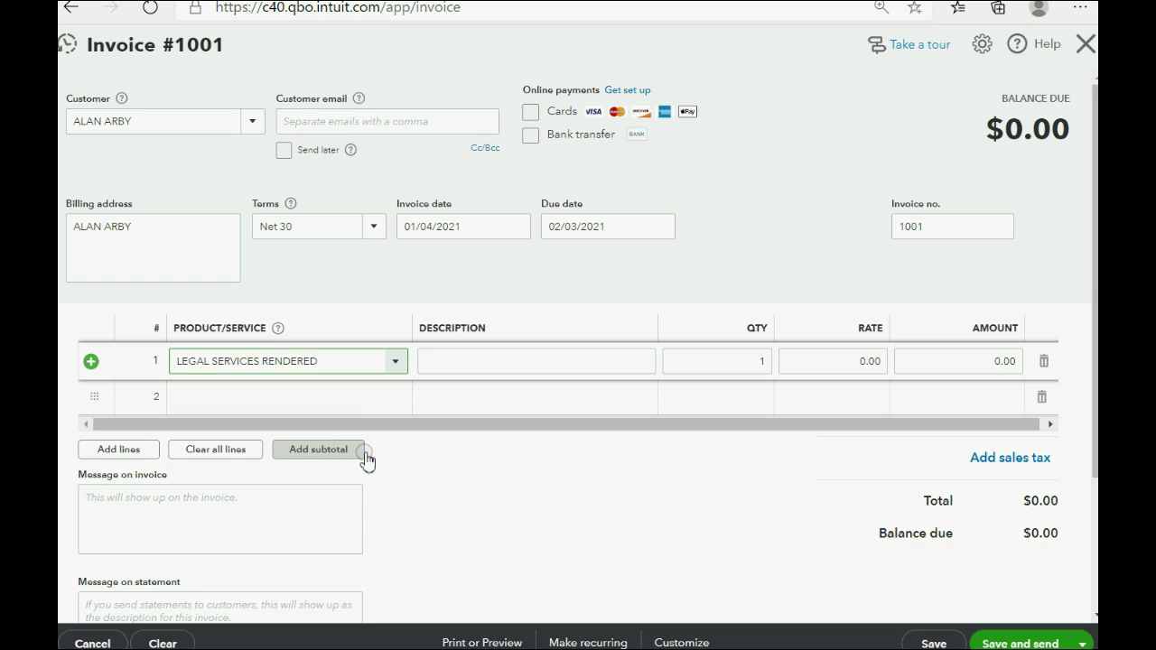
Step: Enter 3000 as line 1's amount, making the balance due $3,000.00
left_click_drag(960, 366, 1025, 375)
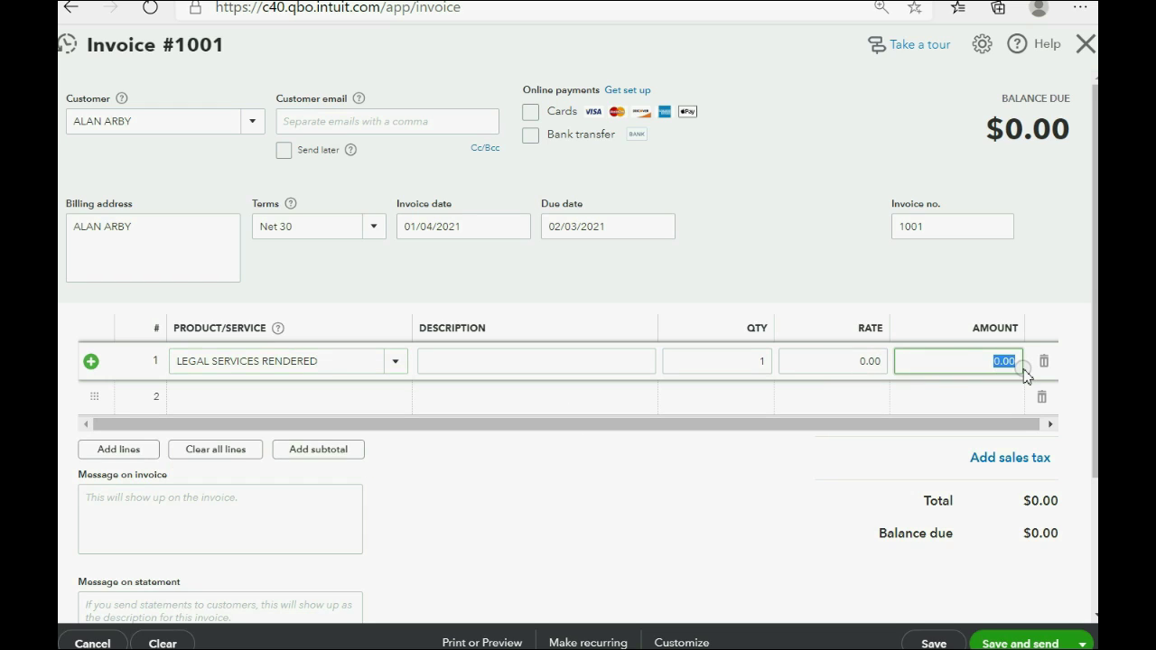
type("3000")
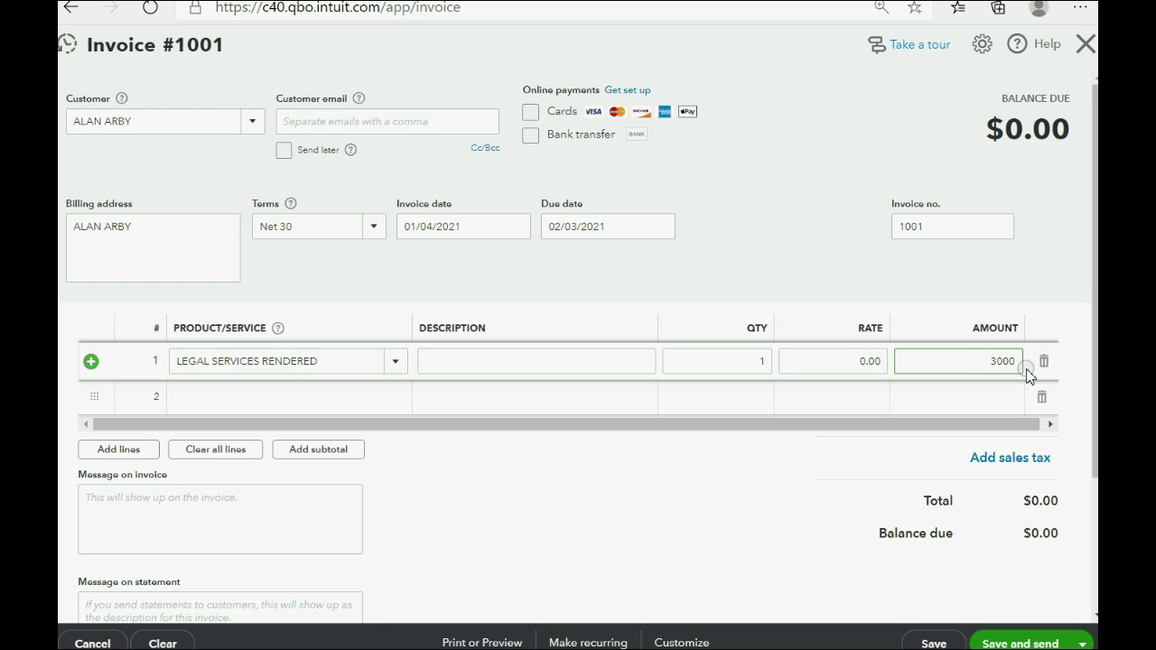
key("Tab")
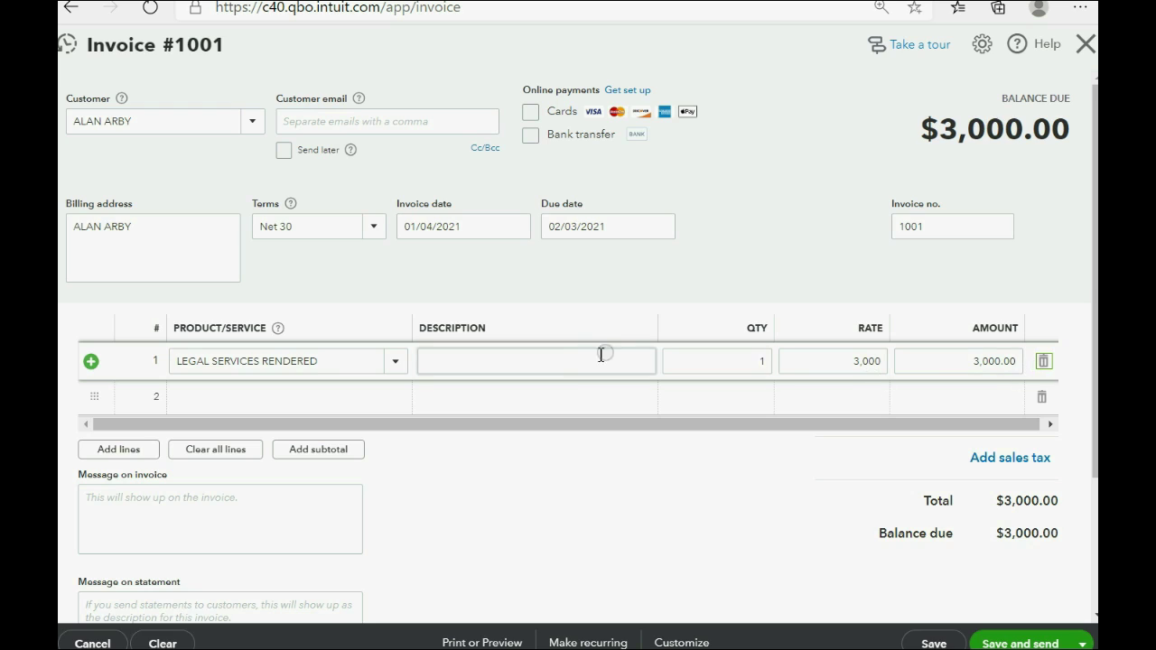
left_click(564, 361)
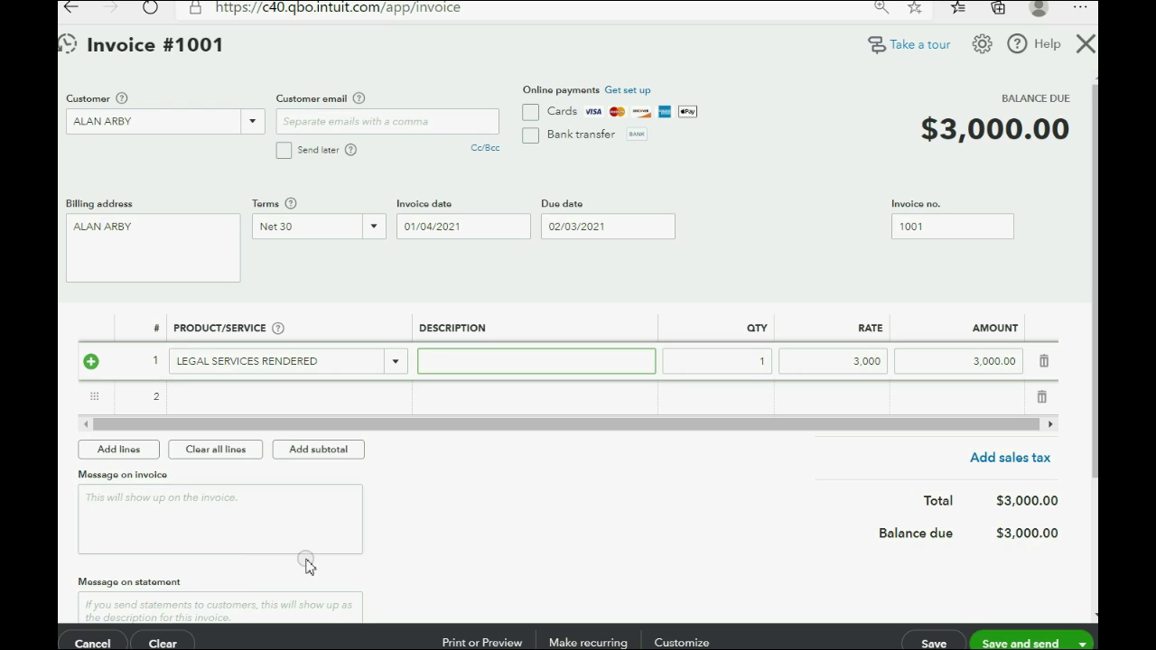
left_click(326, 599)
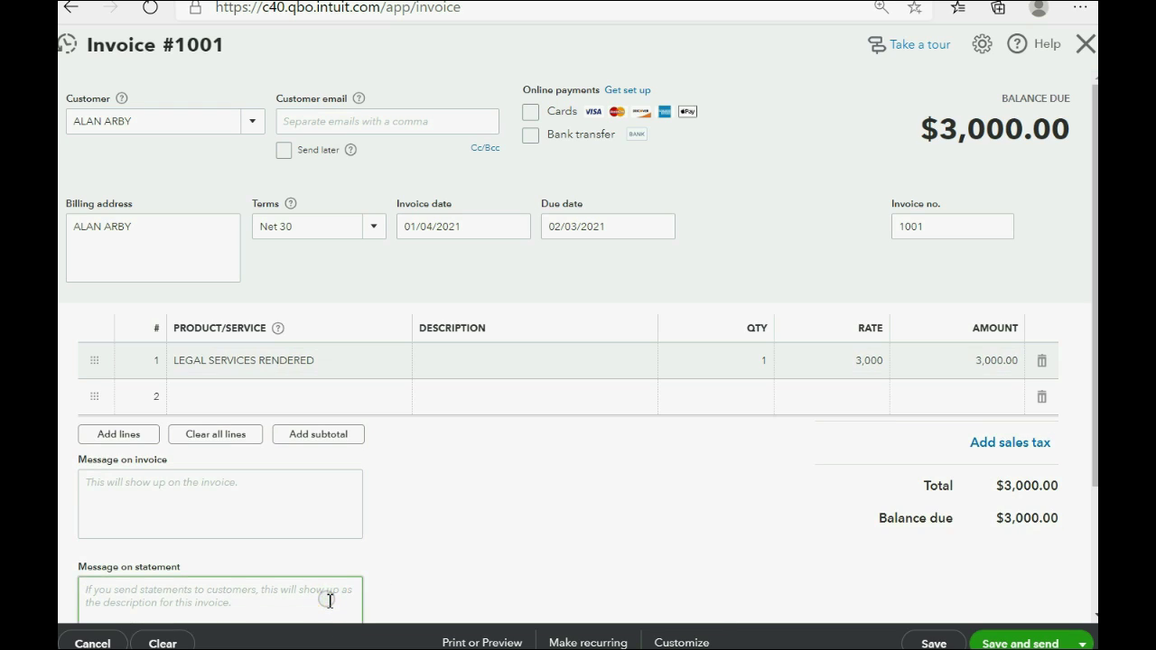
Step: Save and close invoice #1001 and dismiss the Invoice added notice
left_click(328, 497)
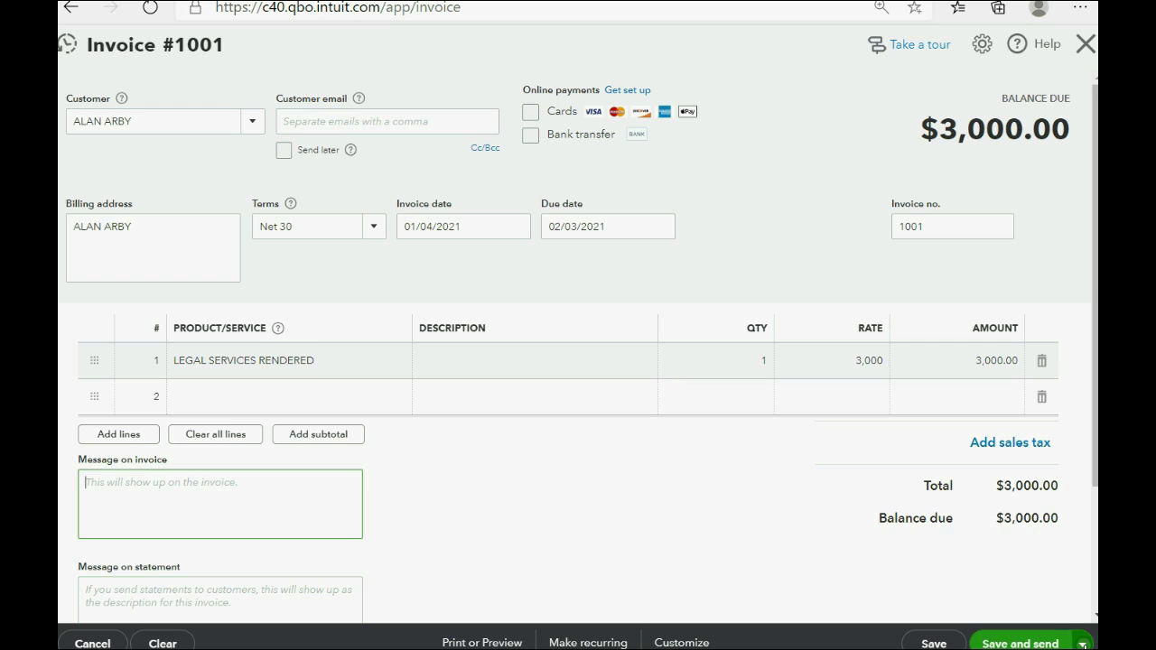
left_click(1082, 644)
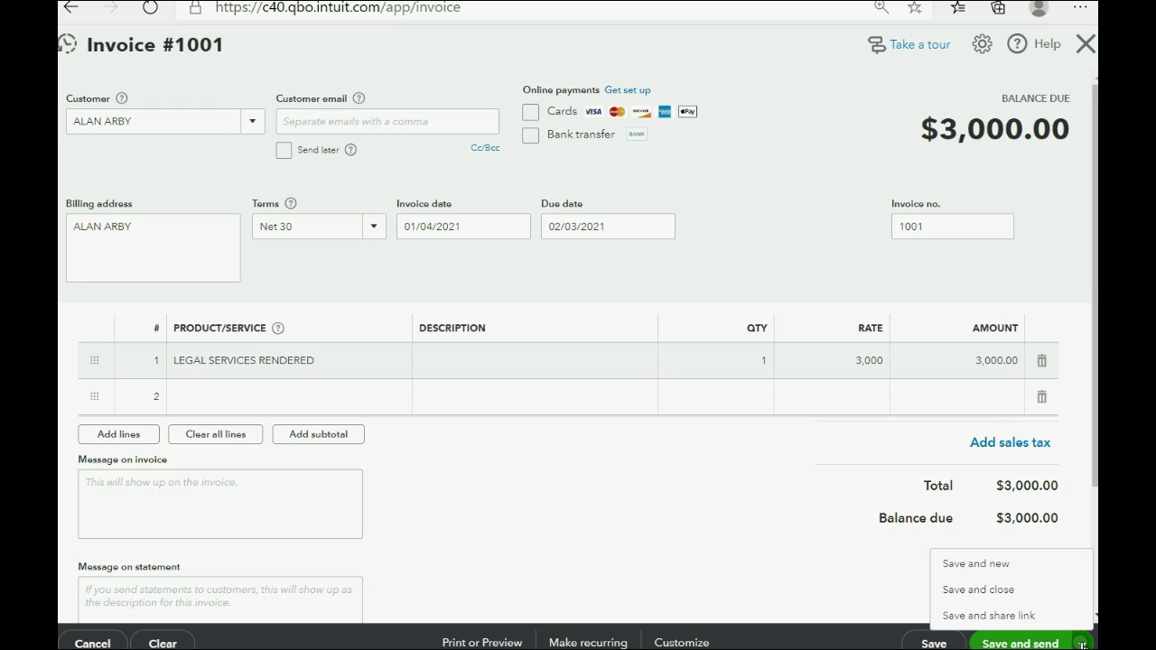
left_click(981, 597)
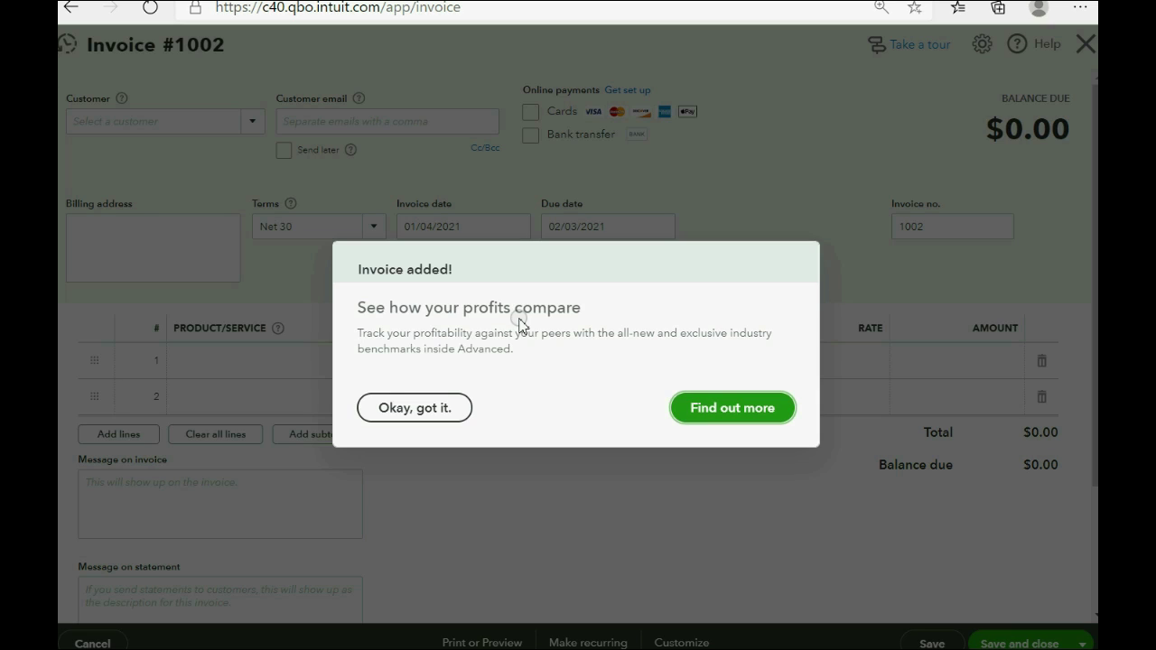
left_click(428, 416)
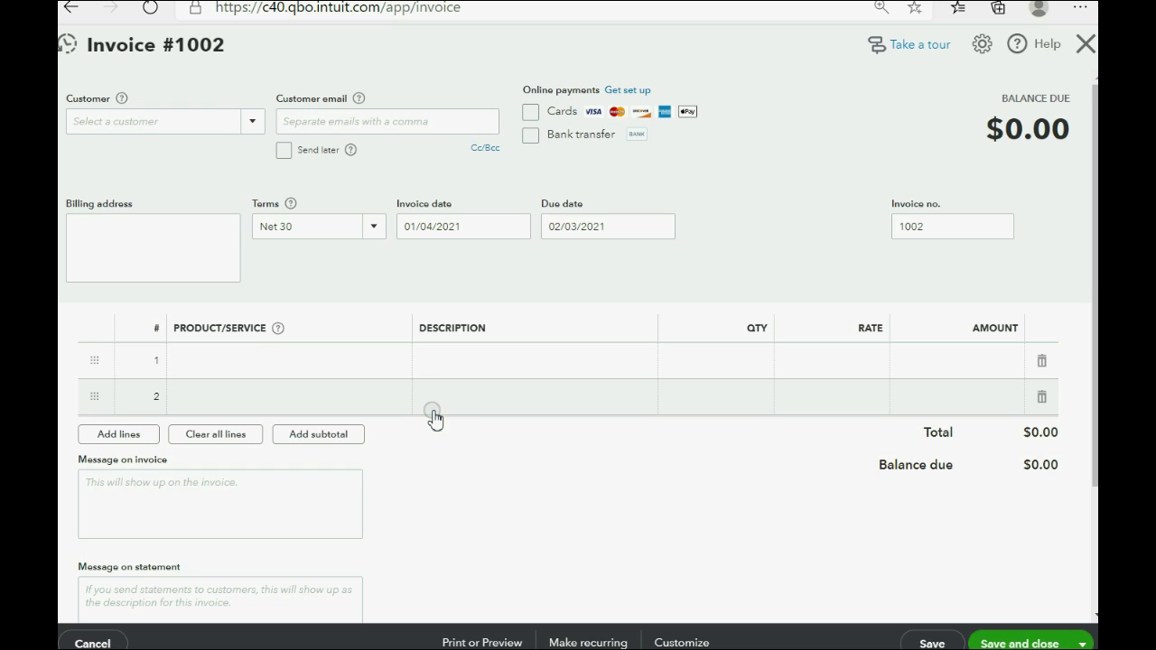
Step: Close the blank invoice #1002 without saving
left_click(1012, 643)
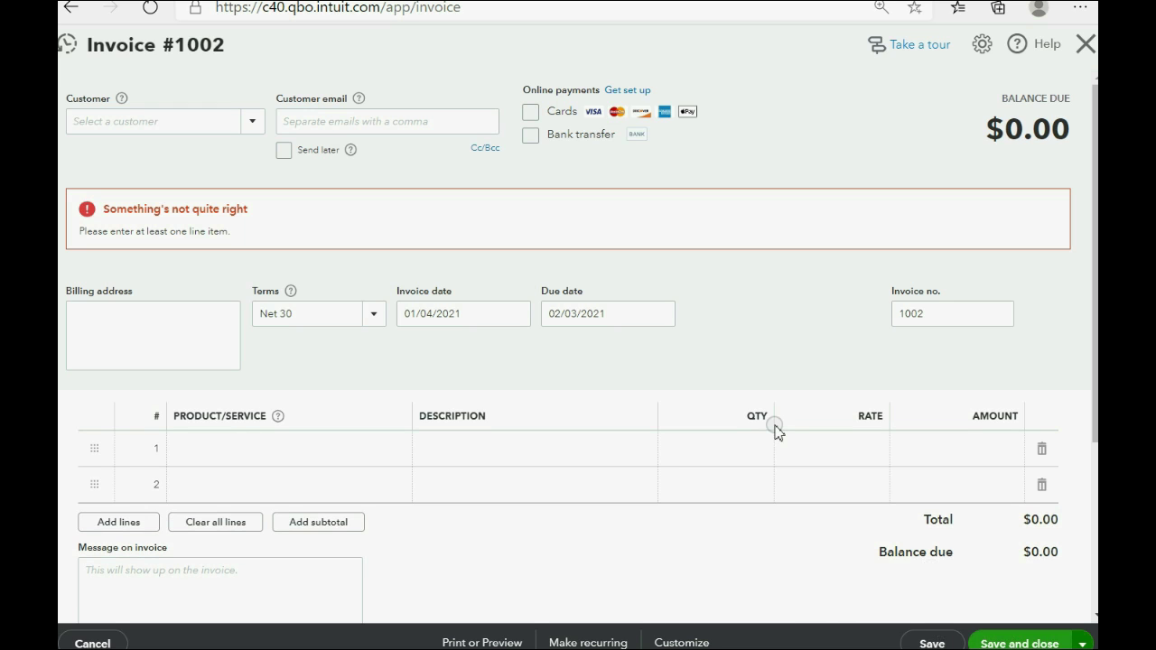
left_click(357, 445)
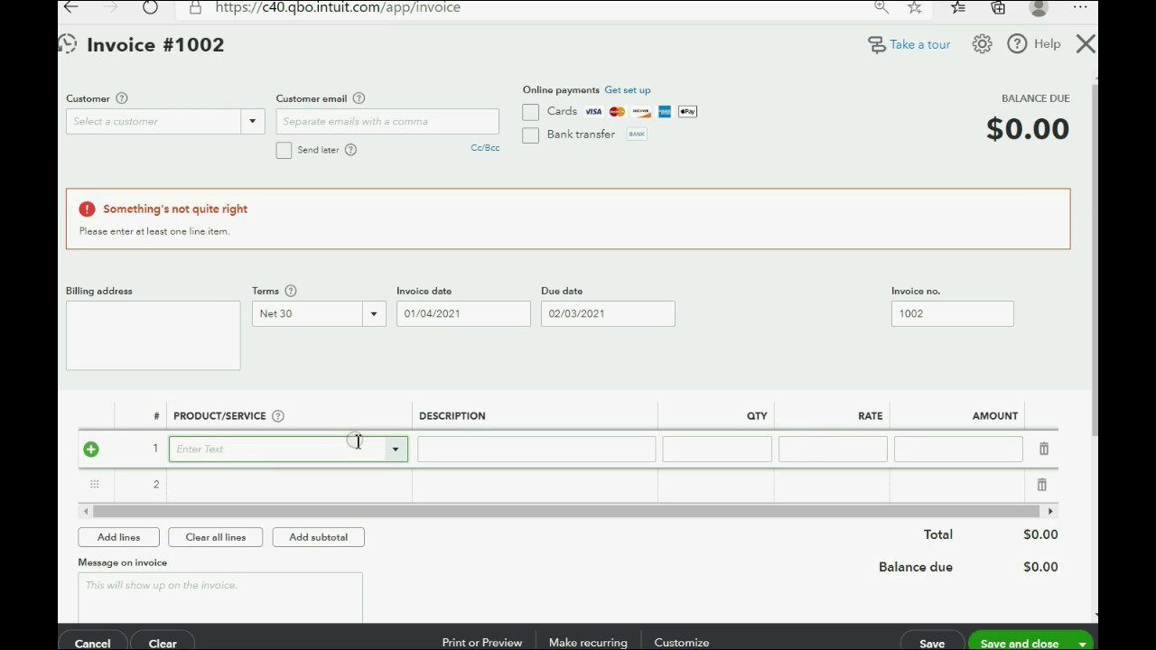
left_click(1087, 43)
left_click(663, 369)
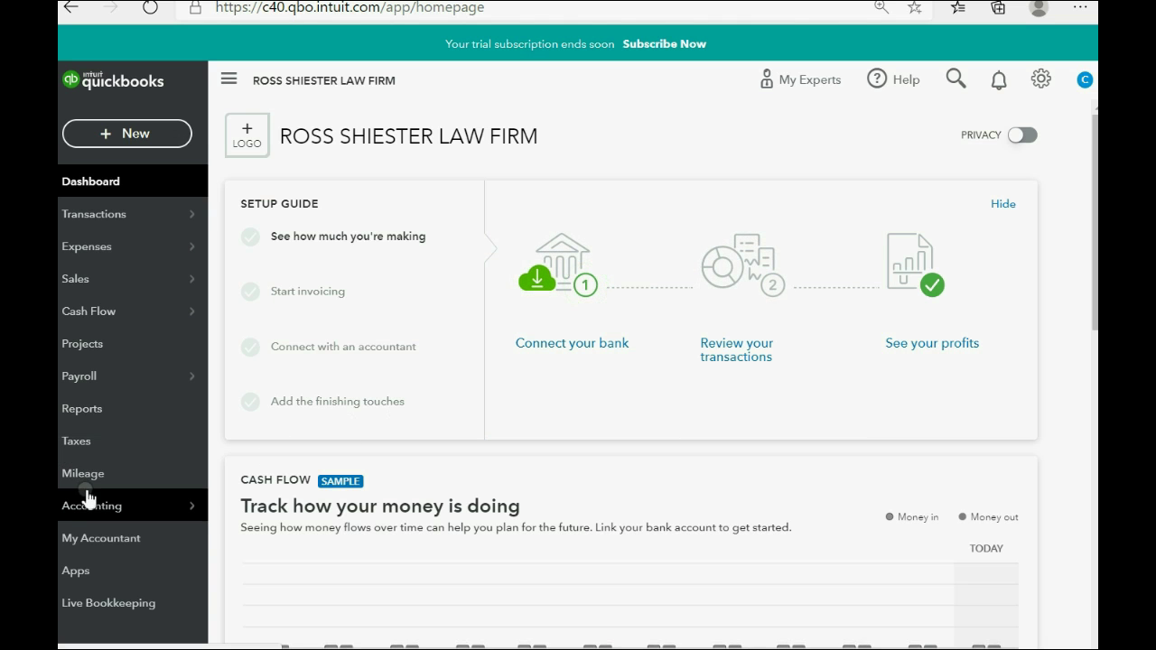
Step: Review the Trial Balance: 3,000.00 Legal Services Income, balanced at $25,000.00
left_click(83, 421)
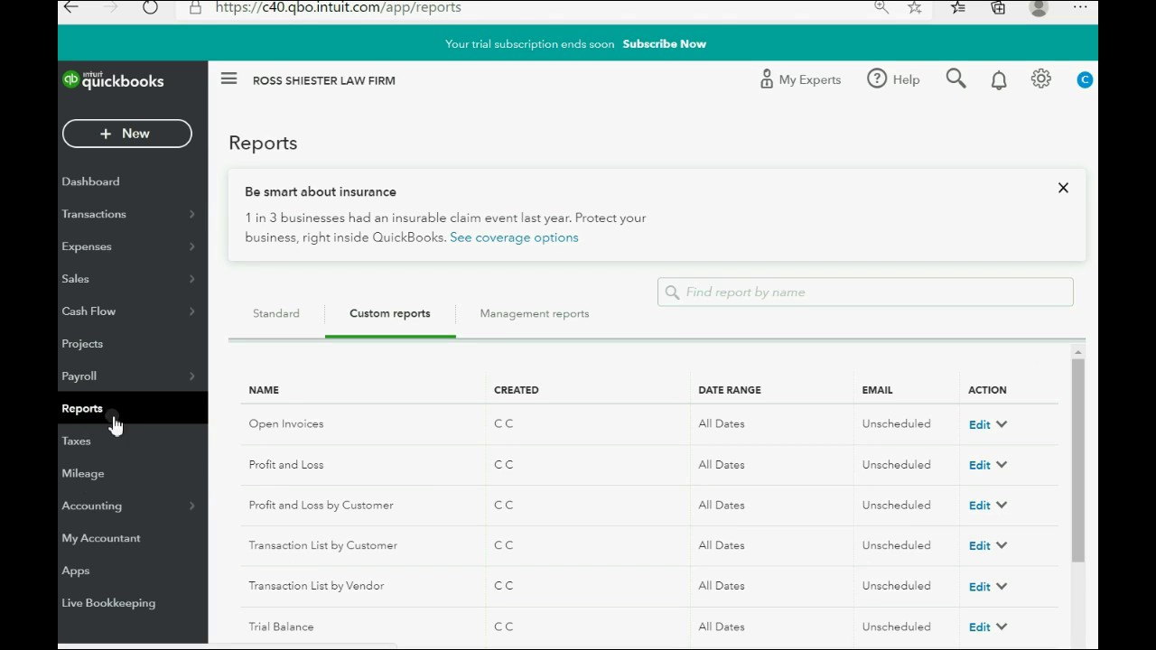
left_click(302, 627)
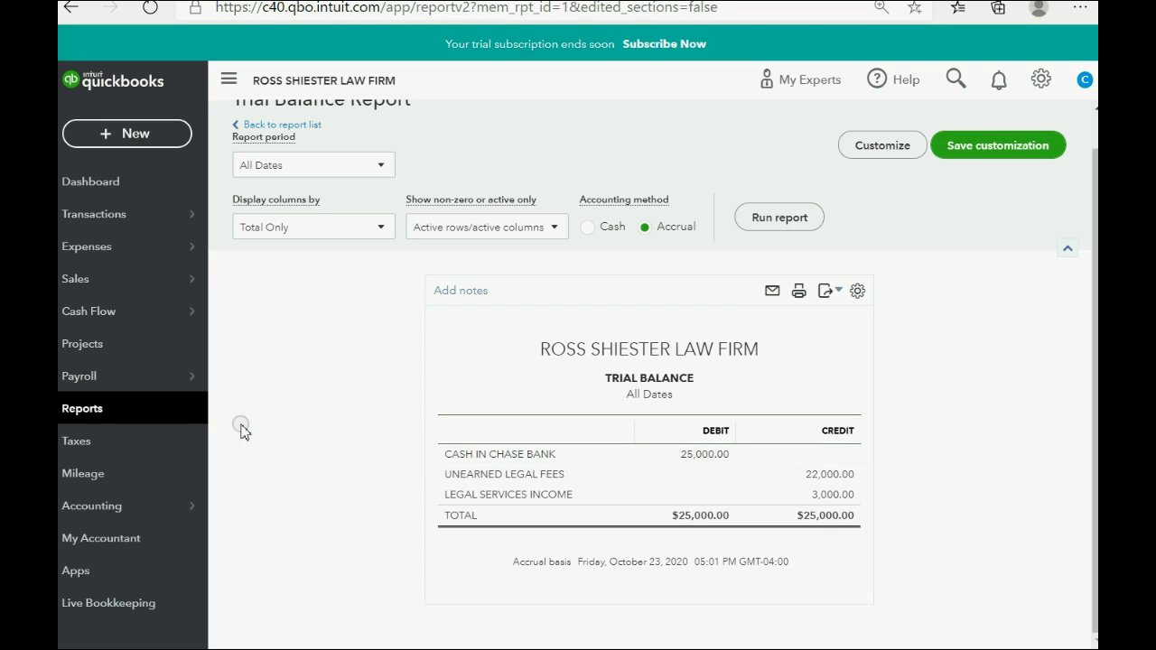
left_click(82, 411)
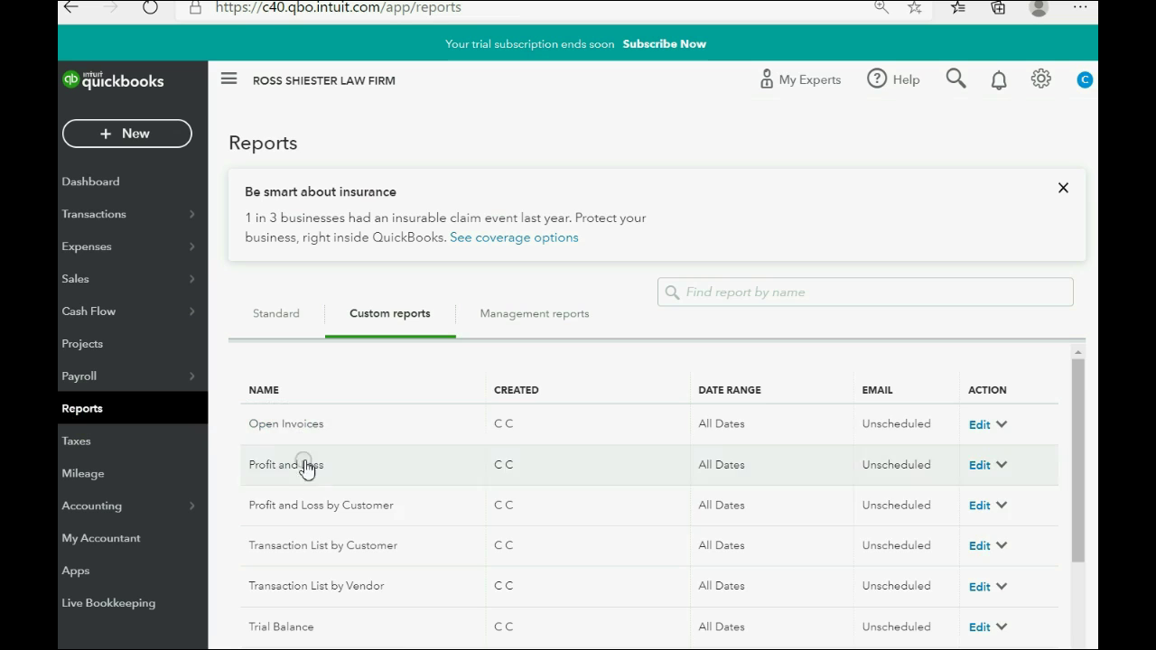
Step: Review Transaction List by Customer, showing invoice 1001 at 3,000.00 under Unearned Legal Fees
left_click(322, 548)
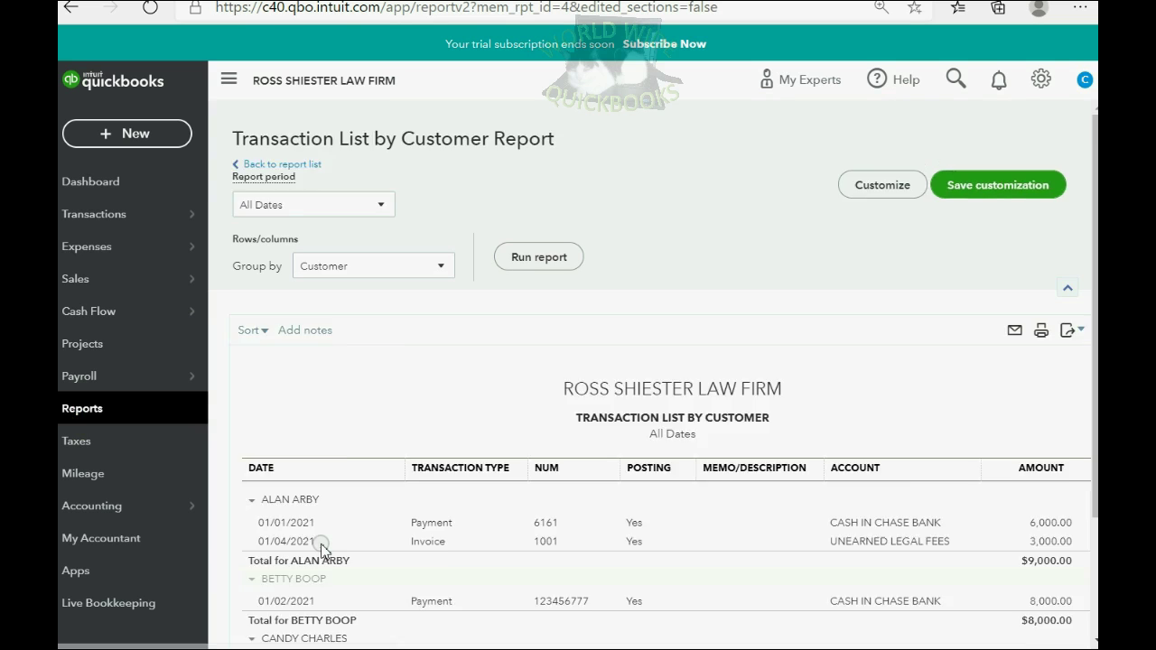
scroll(615, 508, "down", 1)
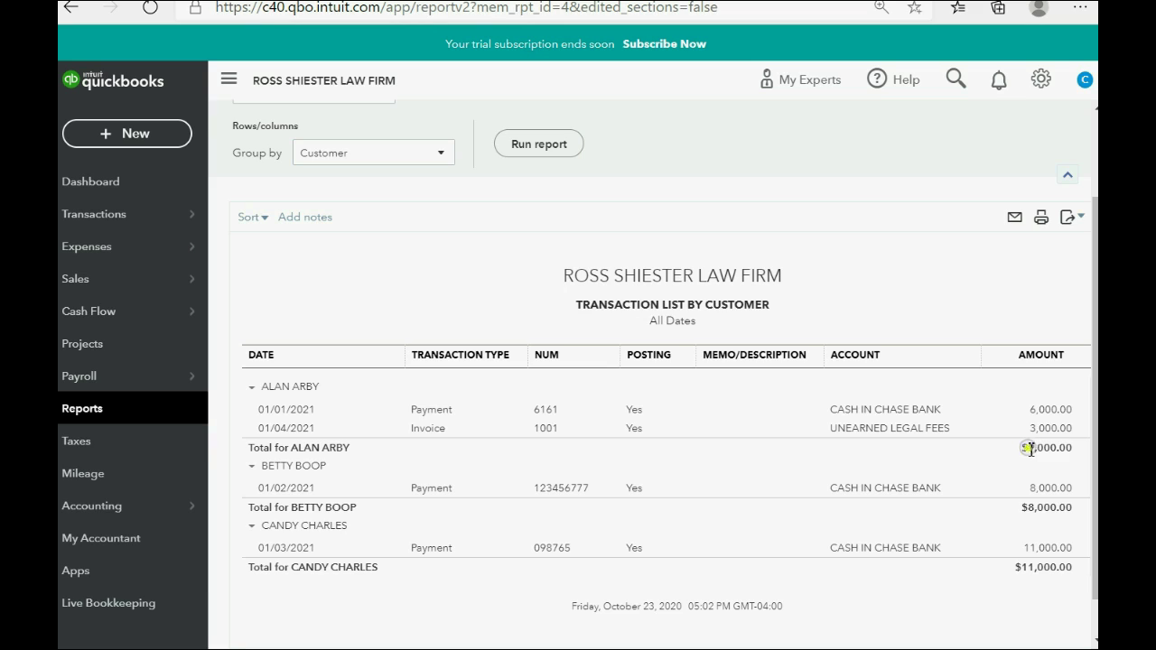
mouse_move(1027, 447)
left_mouse_down()
mouse_move(1068, 448)
mouse_move(1035, 447)
left_mouse_up()
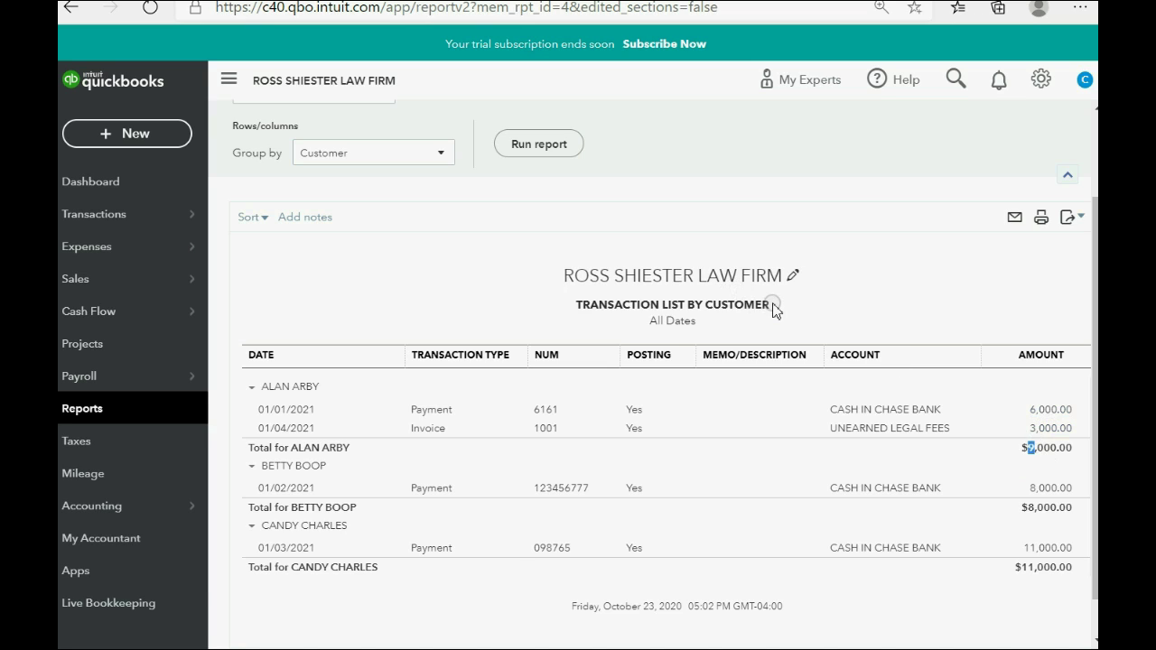
left_click_drag(772, 305, 579, 304)
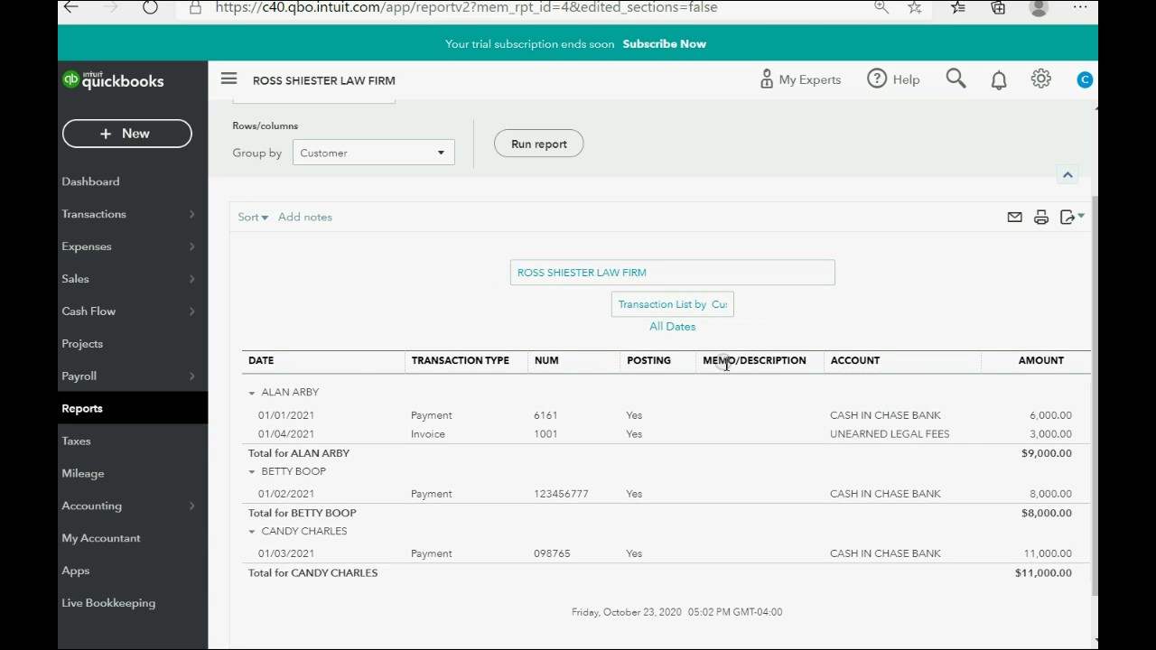
left_click(87, 409)
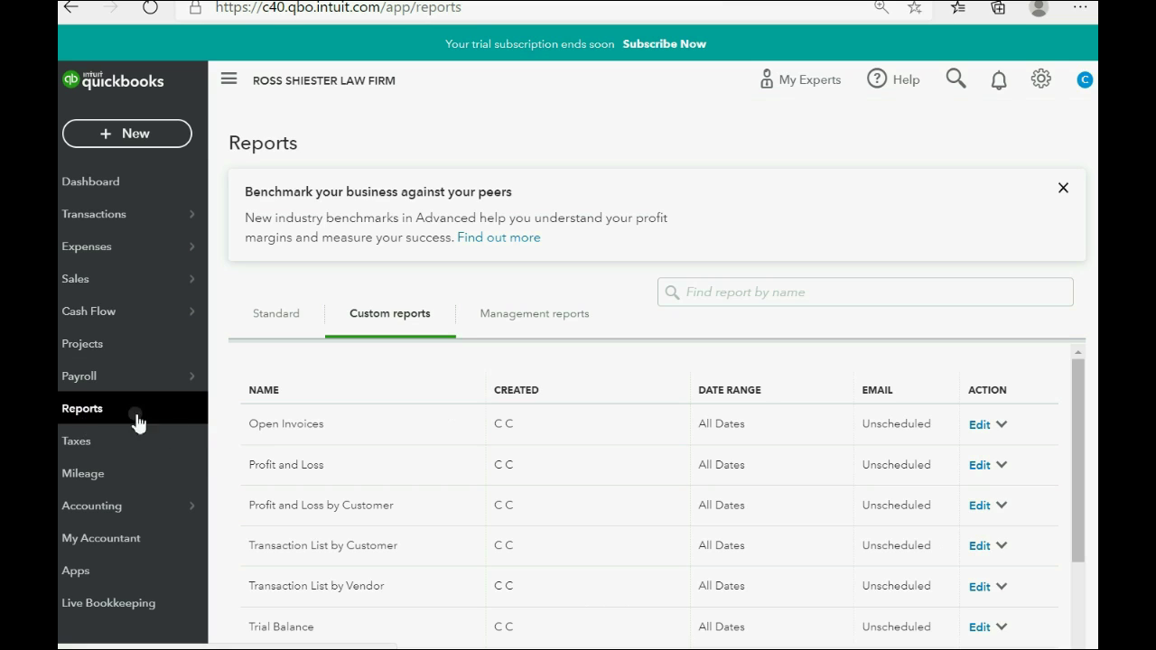
Step: Open the Open Invoices report and inspect payment 6161's -3,000.00 unapplied balance
left_click(265, 422)
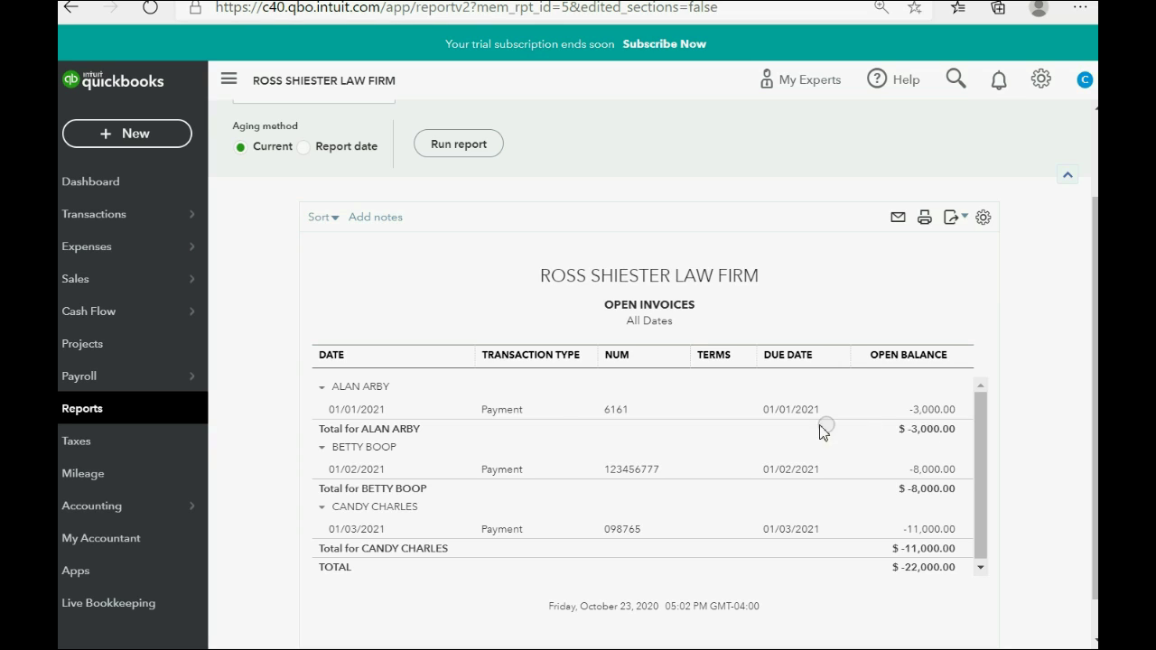
left_click(509, 413)
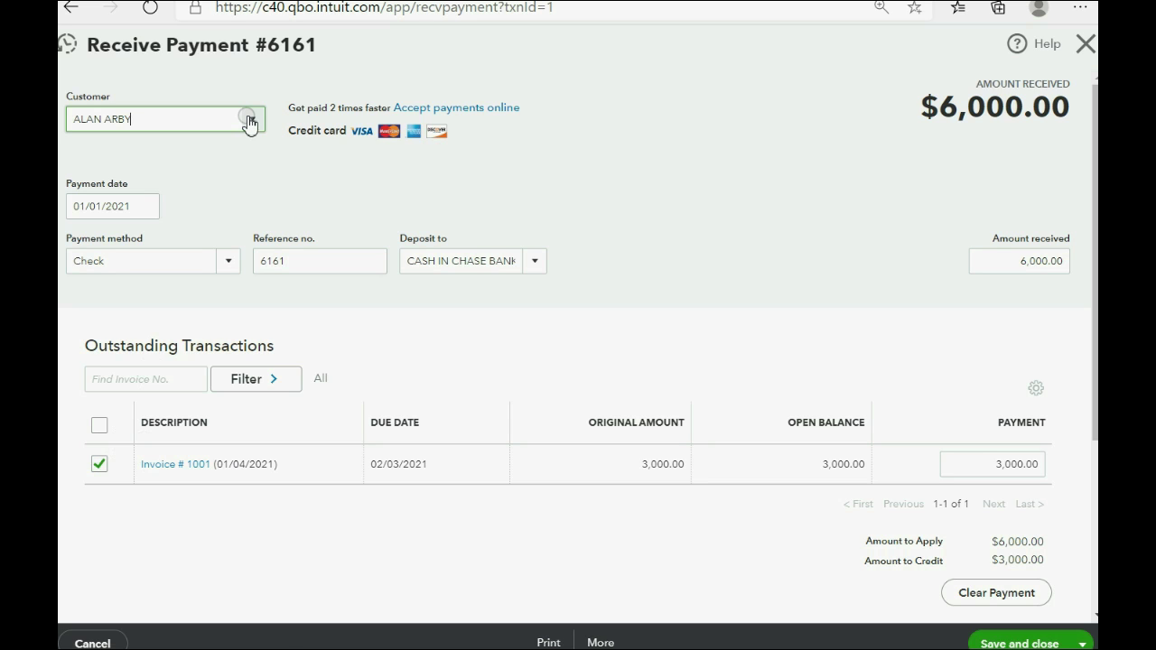
left_click(1087, 48)
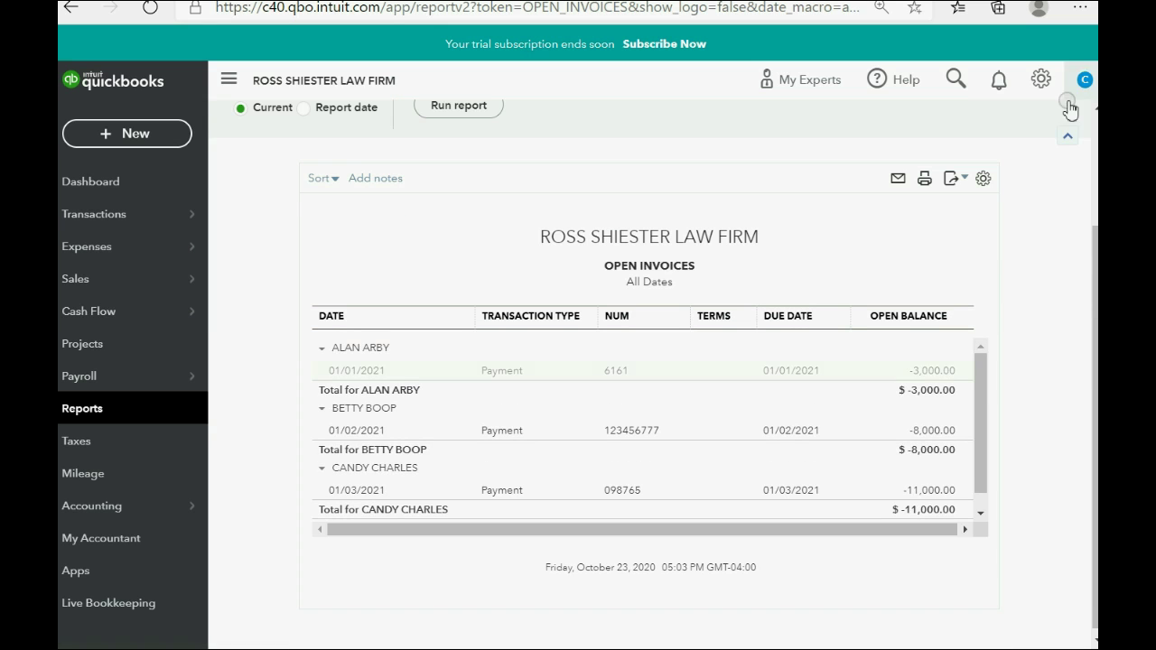